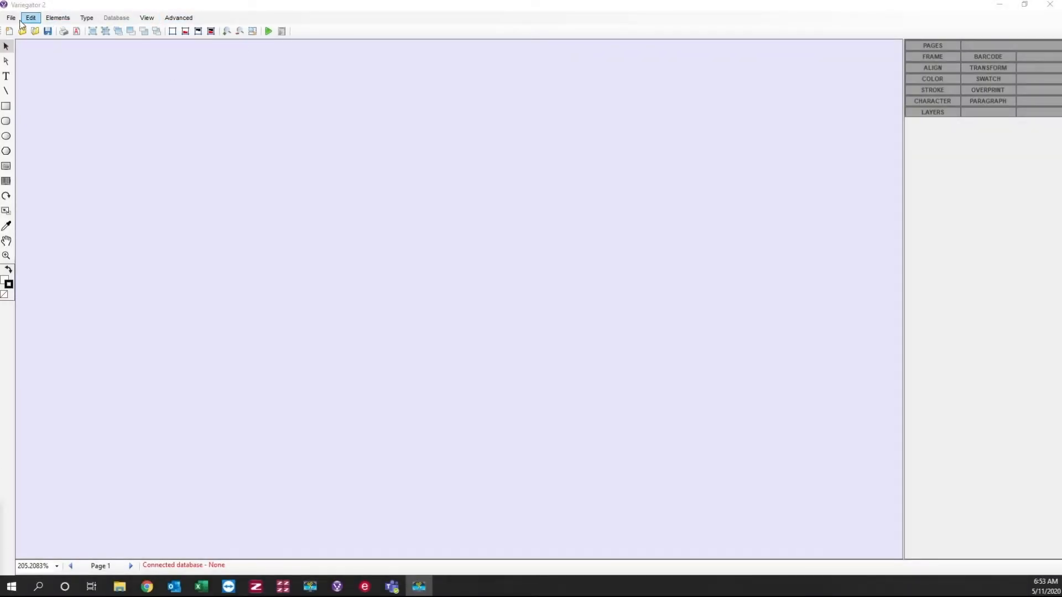
Create a new document with the Label 4x6in job size in landscape orientation
click(11, 20)
click(11, 20)
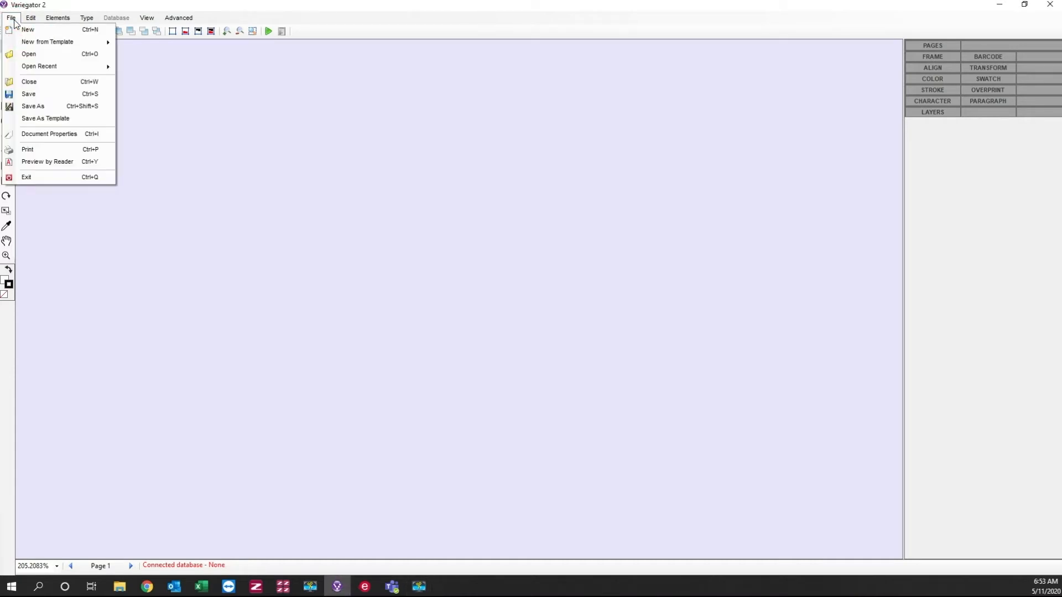
click(28, 30)
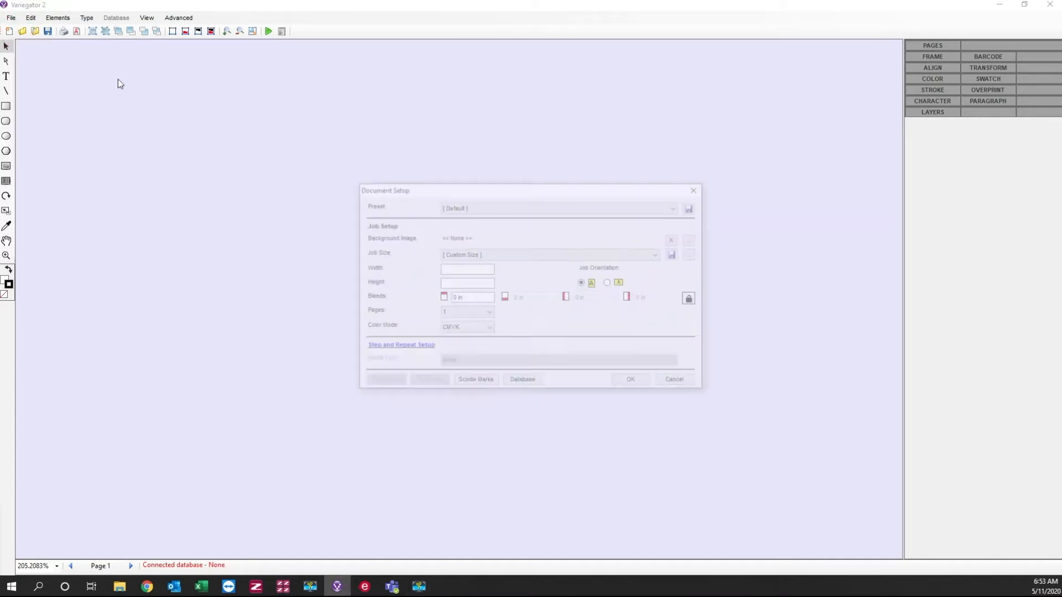
click(660, 255)
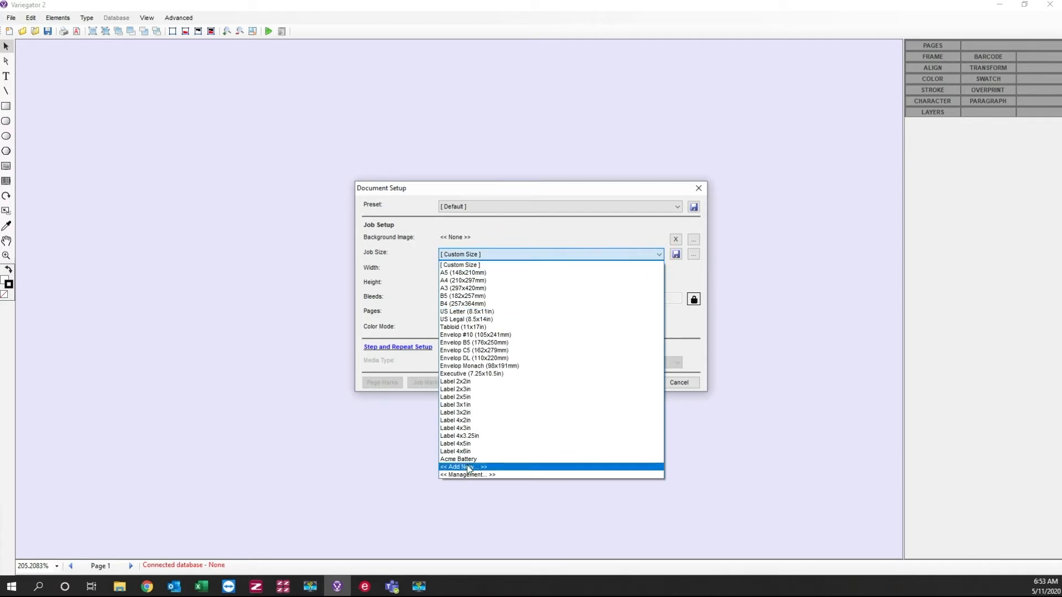
click(472, 452)
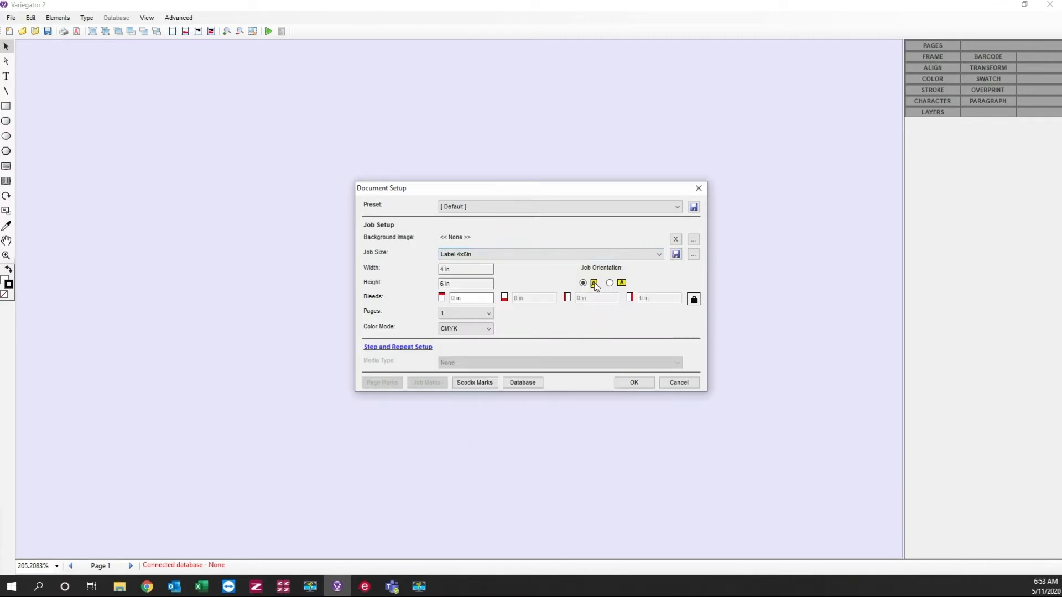
click(610, 283)
click(633, 383)
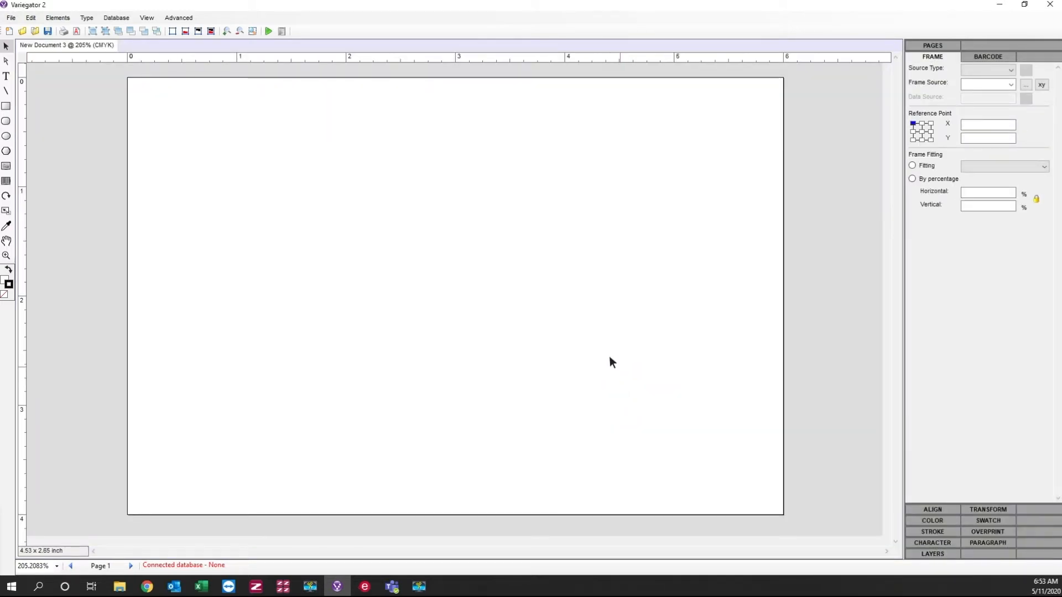
Draw an image box about 5.99 by 4.01 in covering the whole page
click(10, 167)
drag(127, 73, 784, 515)
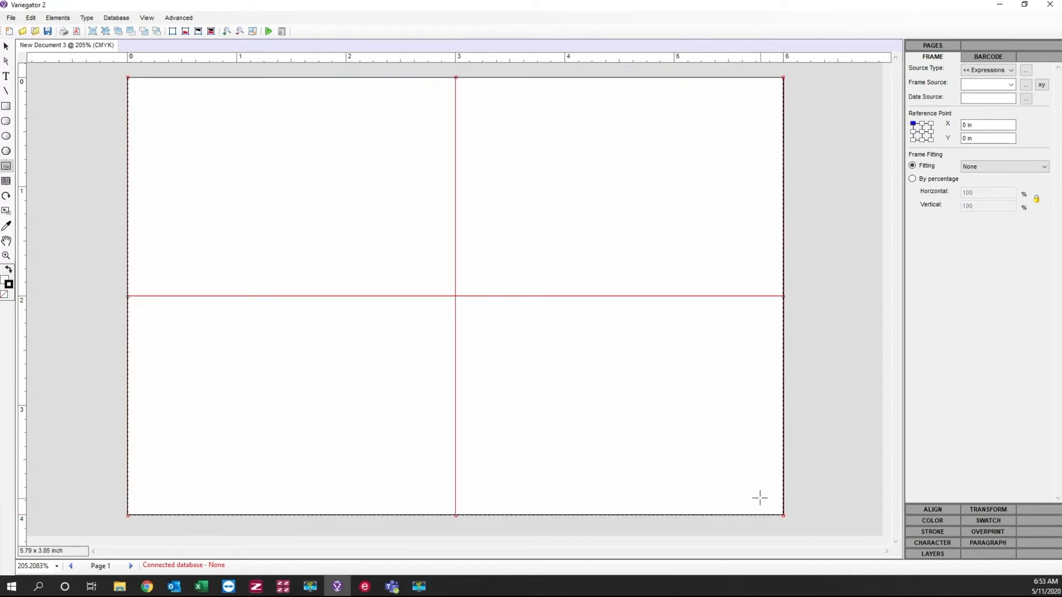
click(6, 46)
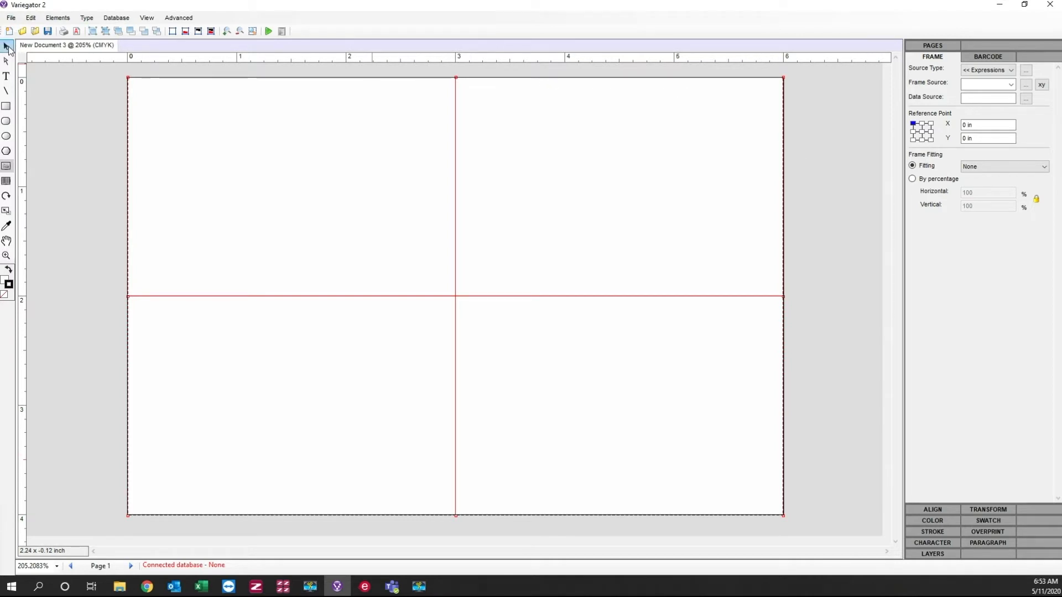
Set the image box's X position to 0 in, its width to 6 in and, with proportions unlocked, its height to 4 in
click(1005, 512)
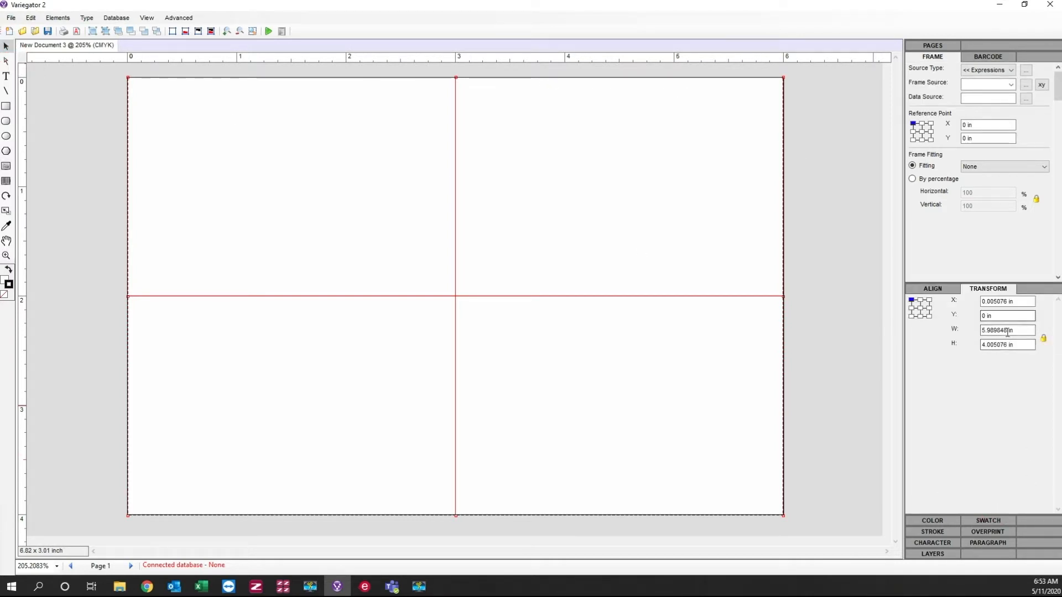
click(1007, 301)
key(shift+Home)
text(0)
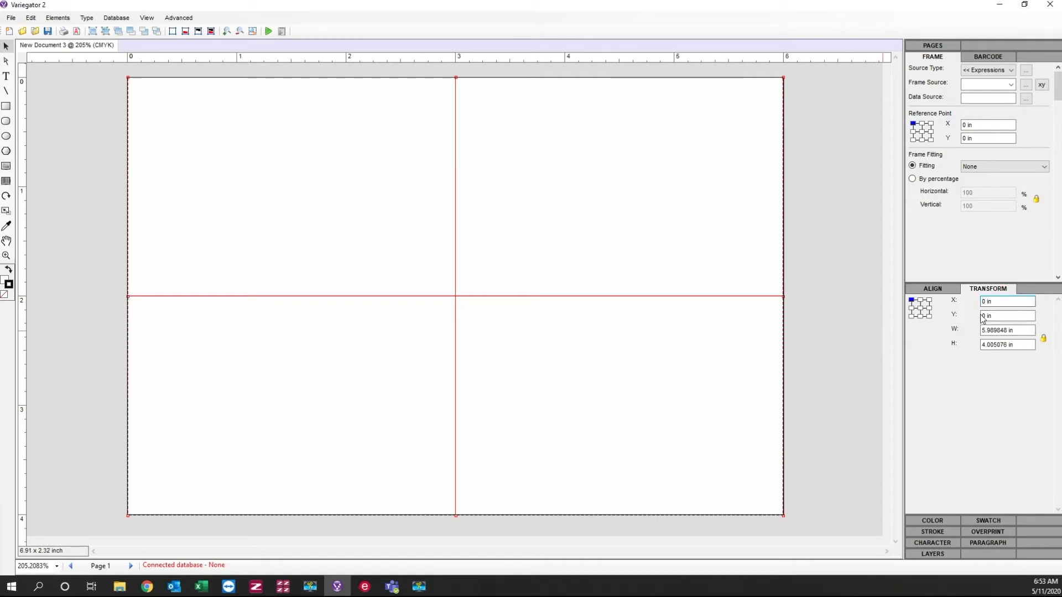
double_click(1007, 330)
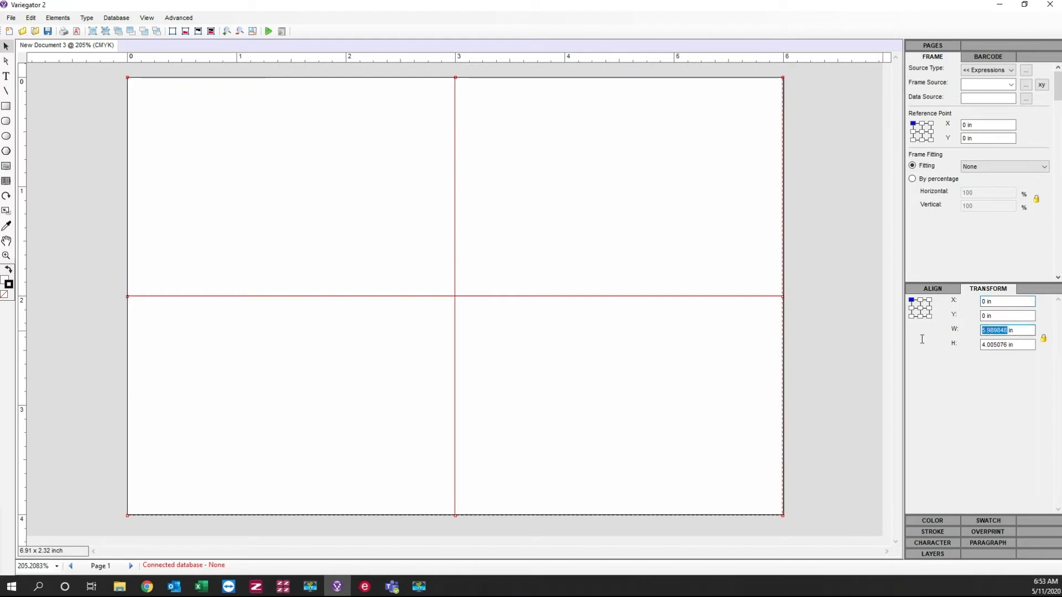
text(6)
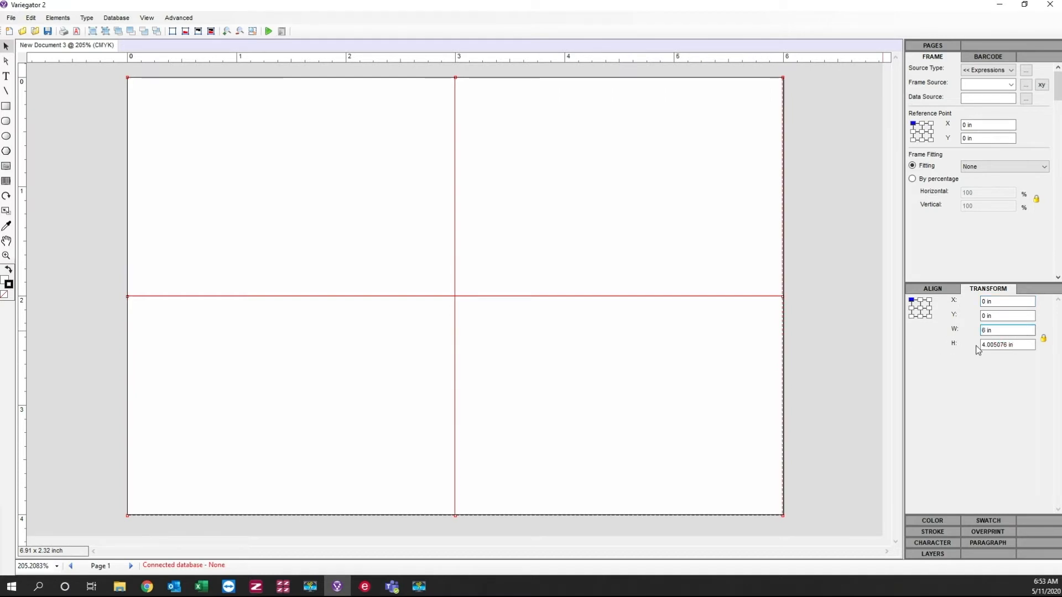
double_click(1007, 346)
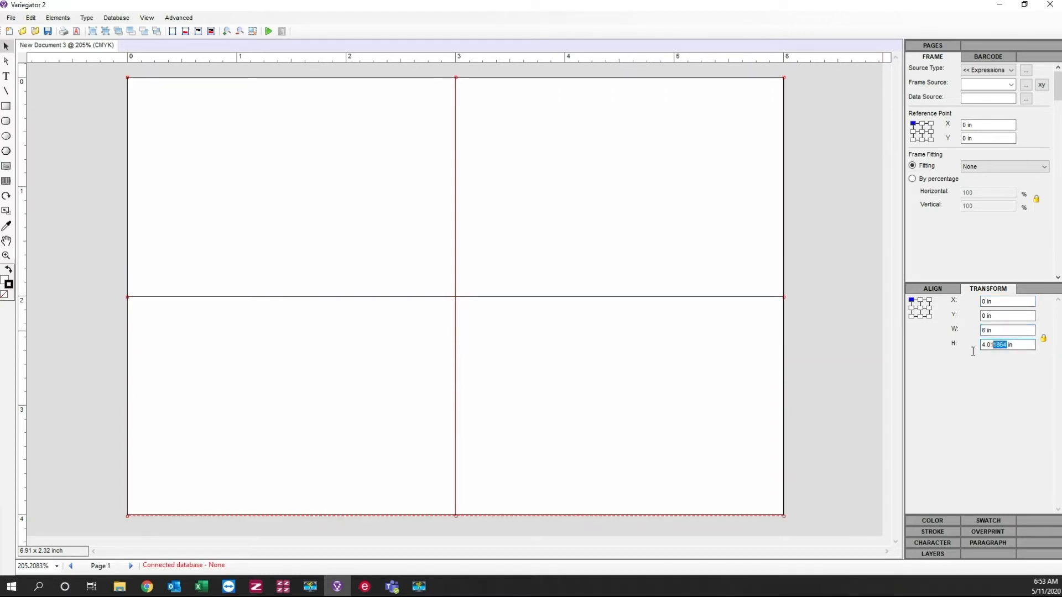
click(1044, 338)
text(4)
click(1008, 302)
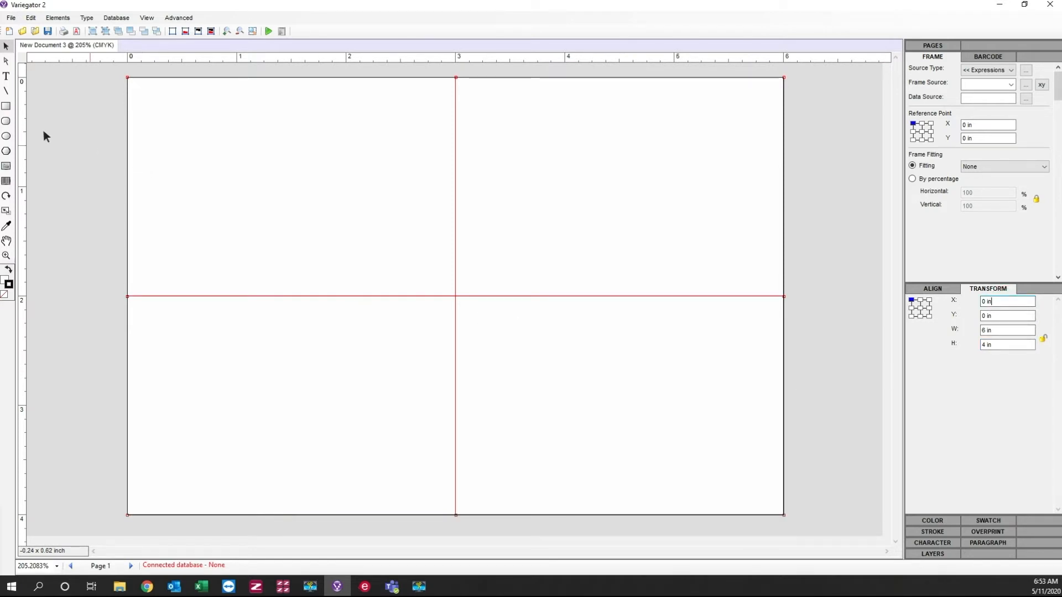
Place DW-Mailer.pdf in the full-page image box with the fitting set to Fit content Proportionally
double_click(354, 244)
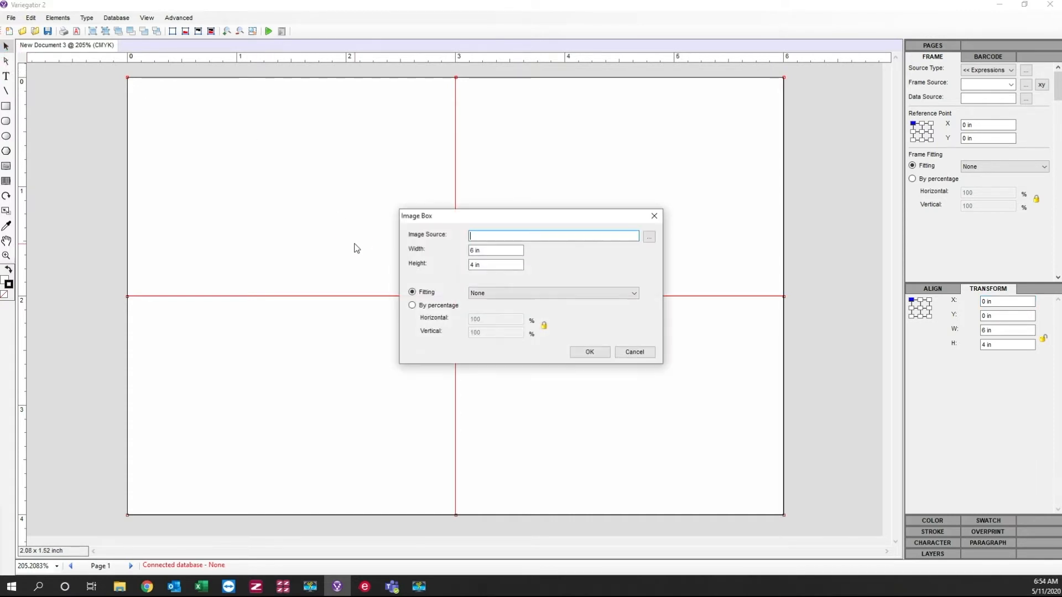
click(649, 237)
click(535, 323)
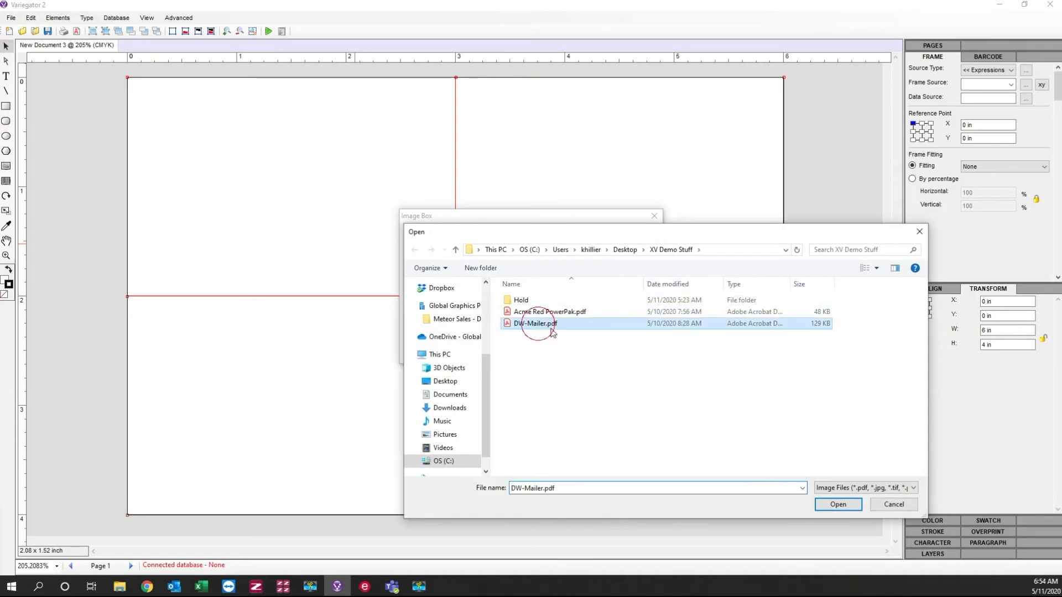
click(834, 504)
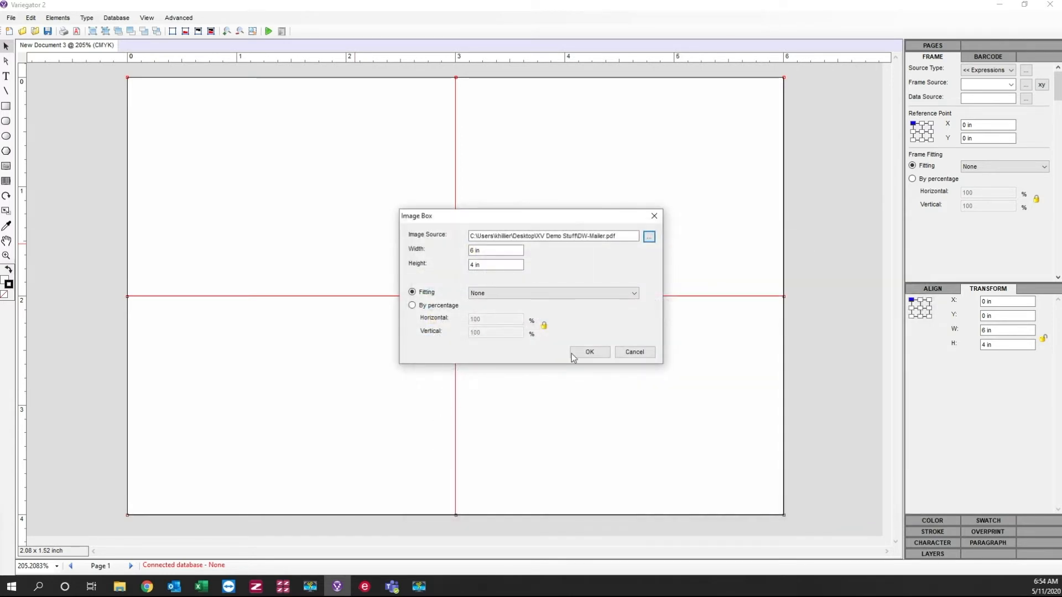
click(533, 294)
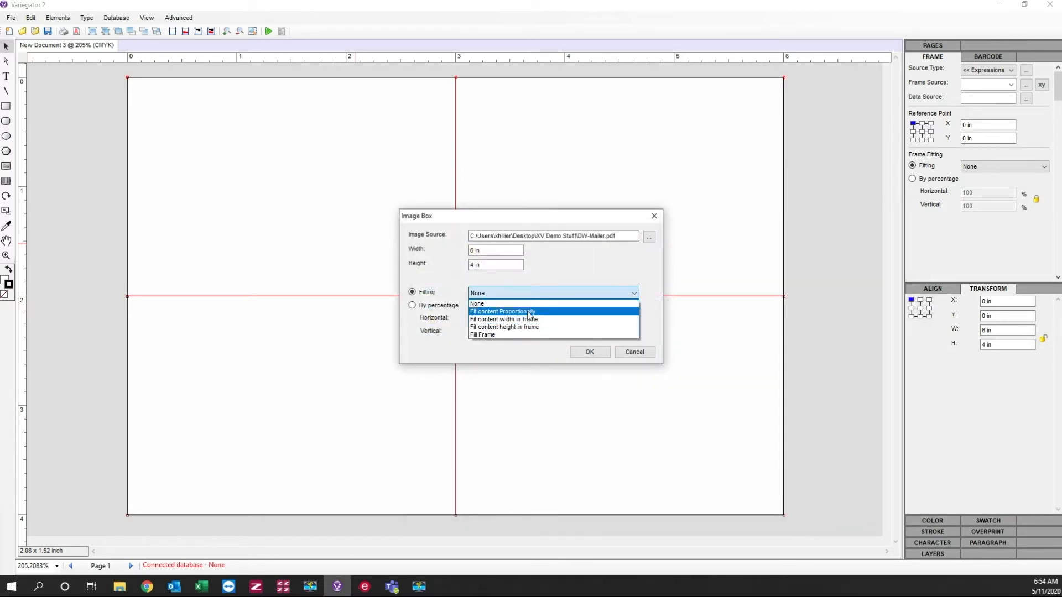
click(530, 310)
click(599, 350)
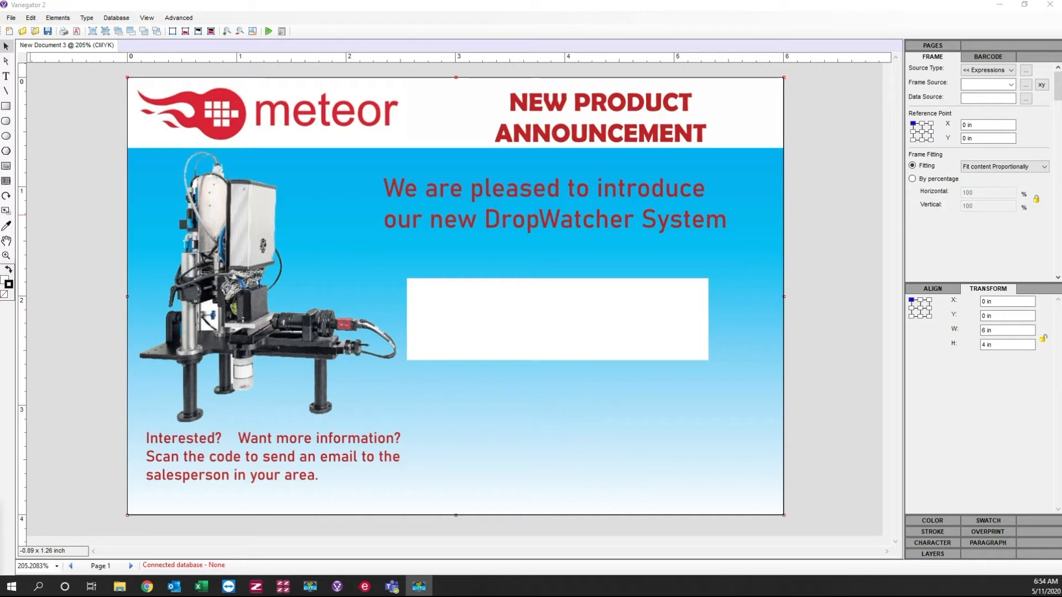
Connect the document to the comma-delimited text database DW-FlPrint-csz4.csv with all five columns included
click(117, 17)
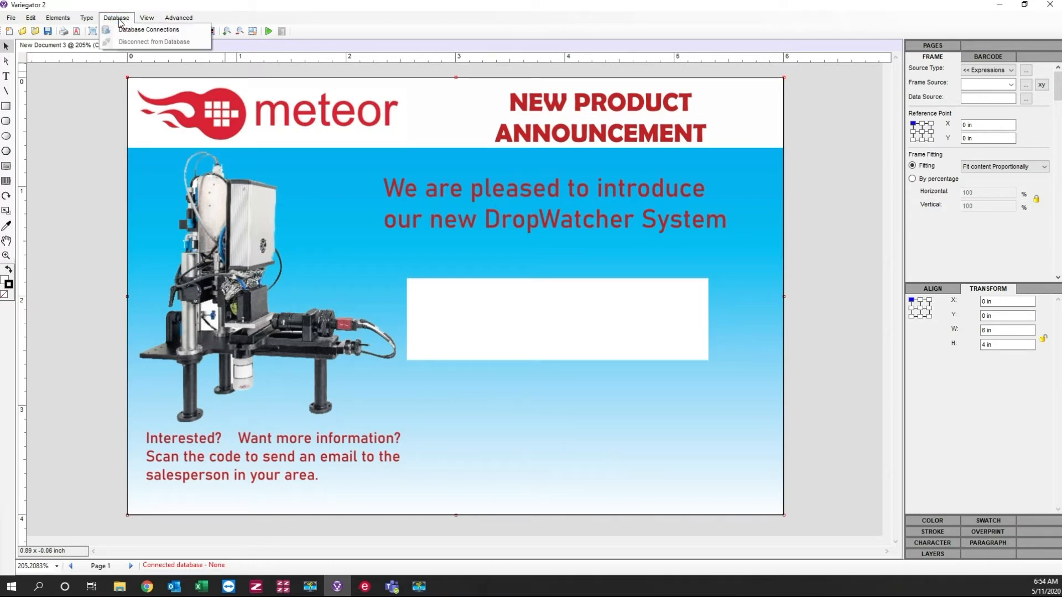
click(139, 28)
click(382, 363)
click(693, 221)
click(525, 293)
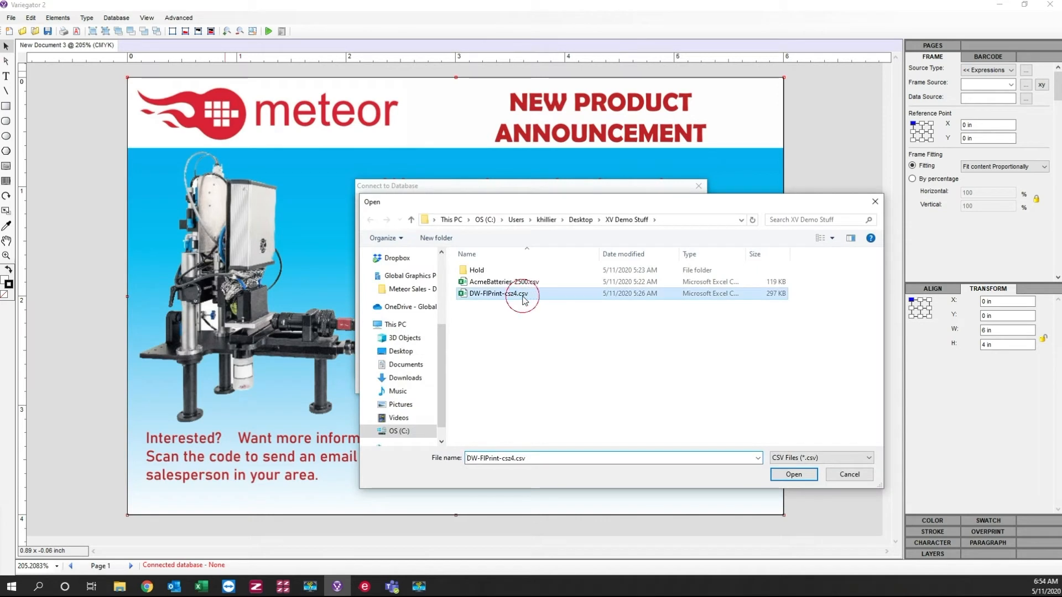
click(794, 475)
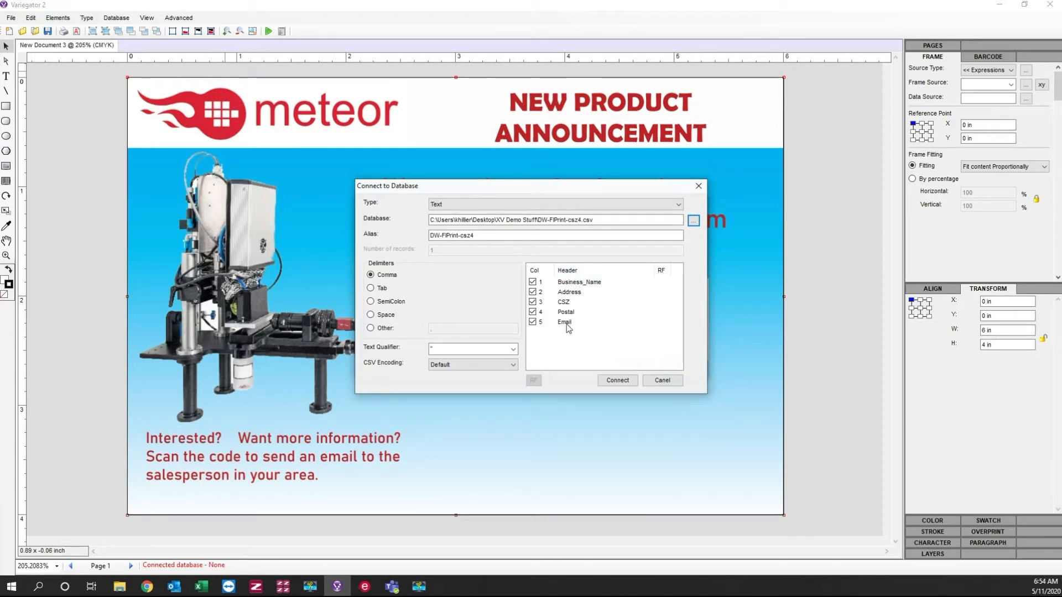
click(617, 381)
click(632, 364)
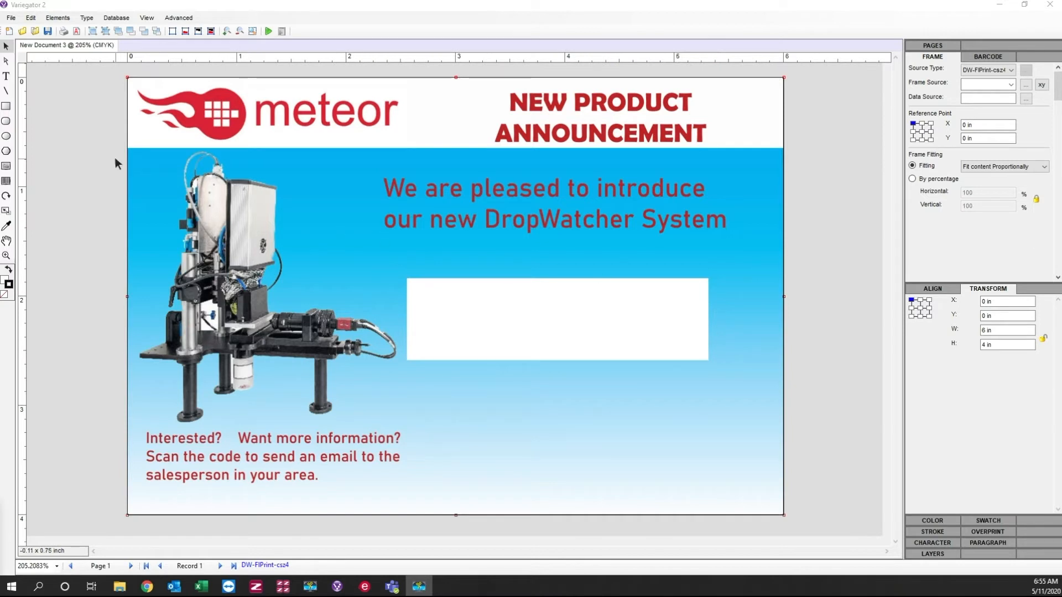
Draw a text frame about 2.38 by 0.18 in along the white panel's upper edge and link it to the Business_Name field
click(6, 75)
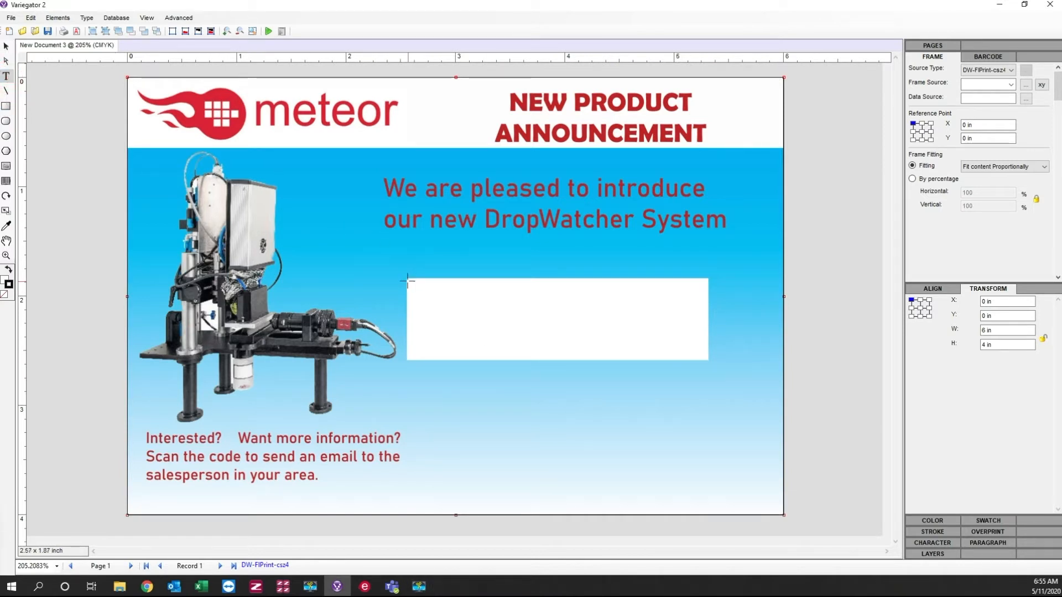
mouse_move(409, 280)
mouse_down()
mouse_move(594, 311)
mouse_move(669, 300)
mouse_up()
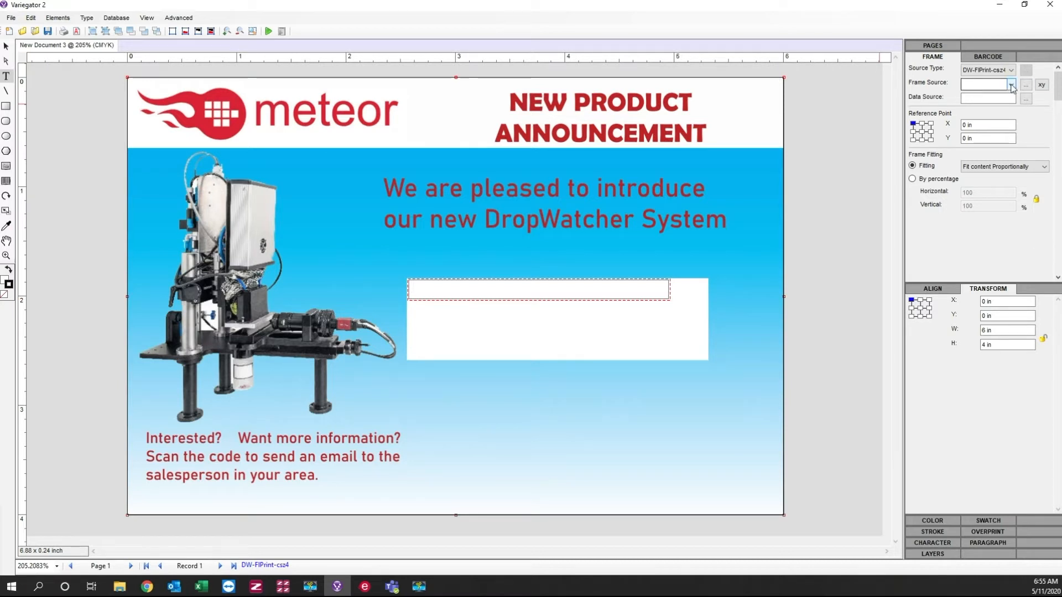
click(992, 57)
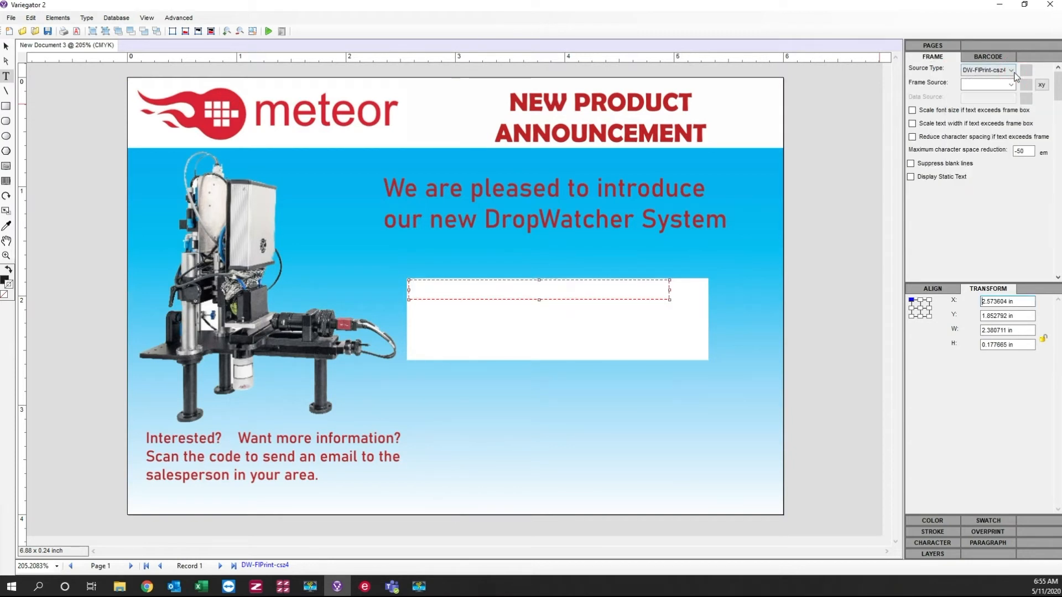
click(1012, 84)
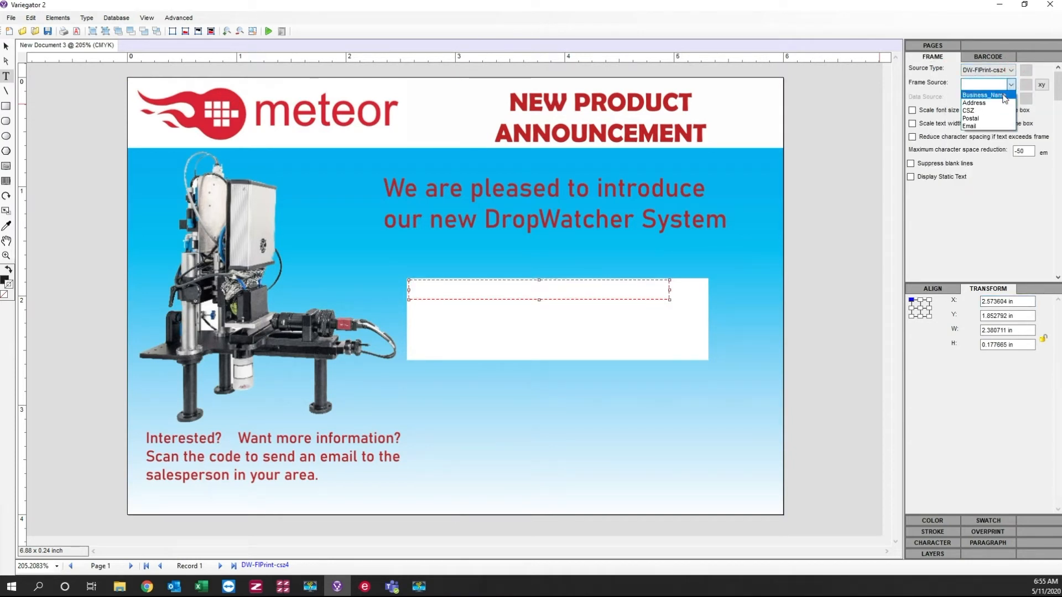
click(1003, 95)
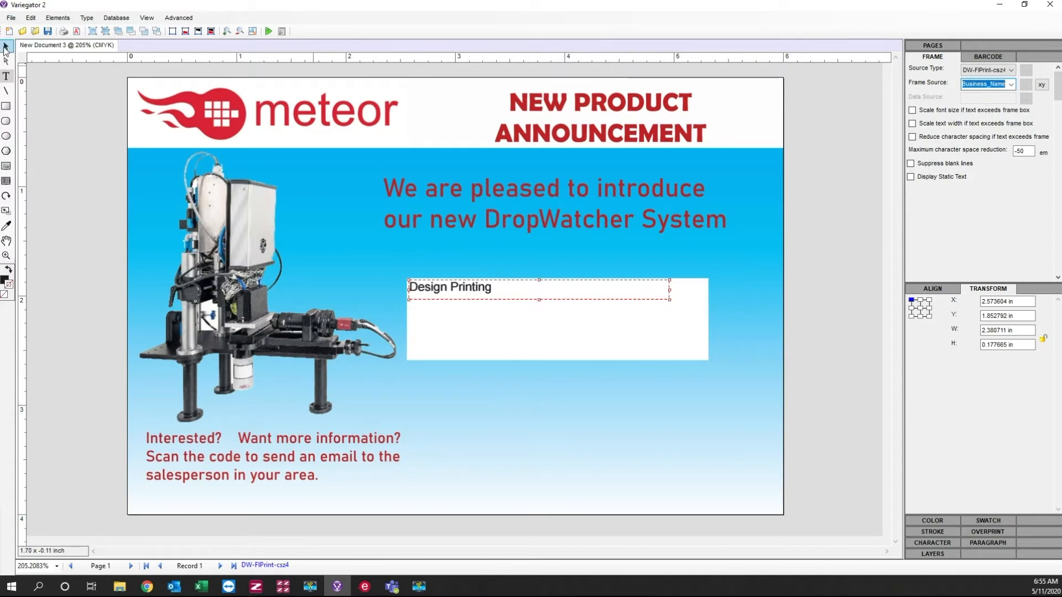
Shorten the business name frame to about 0.15 in high and place two copies of it stacked below in the white panel
click(515, 293)
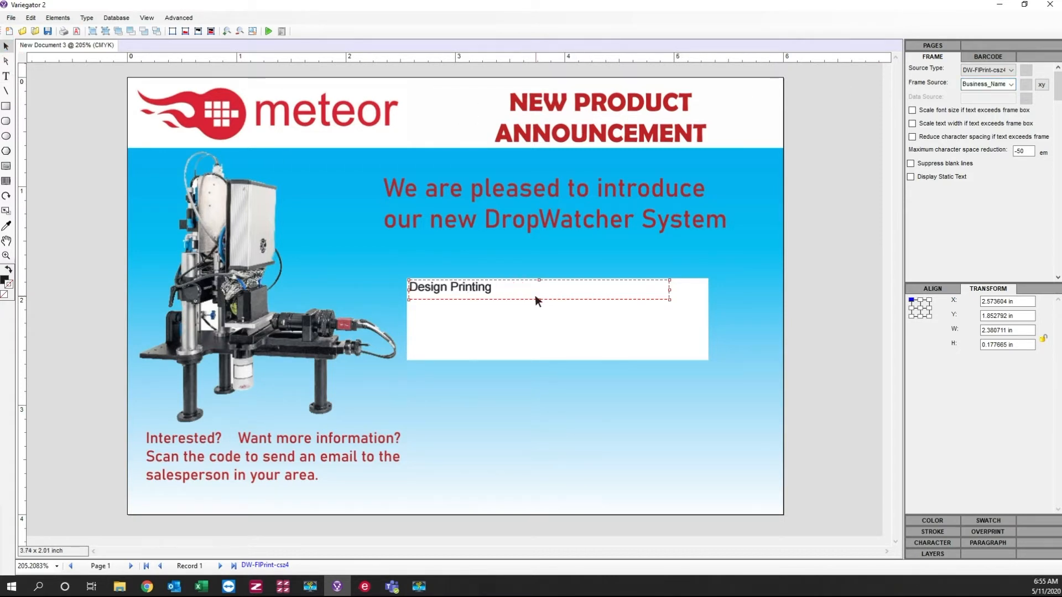
drag(540, 300, 538, 296)
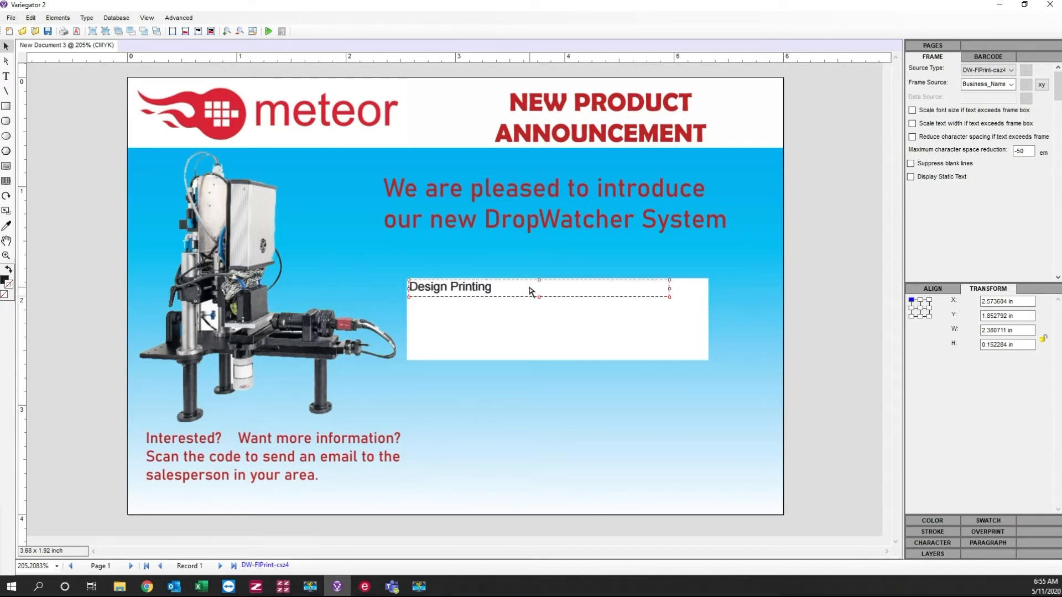
click(412, 258)
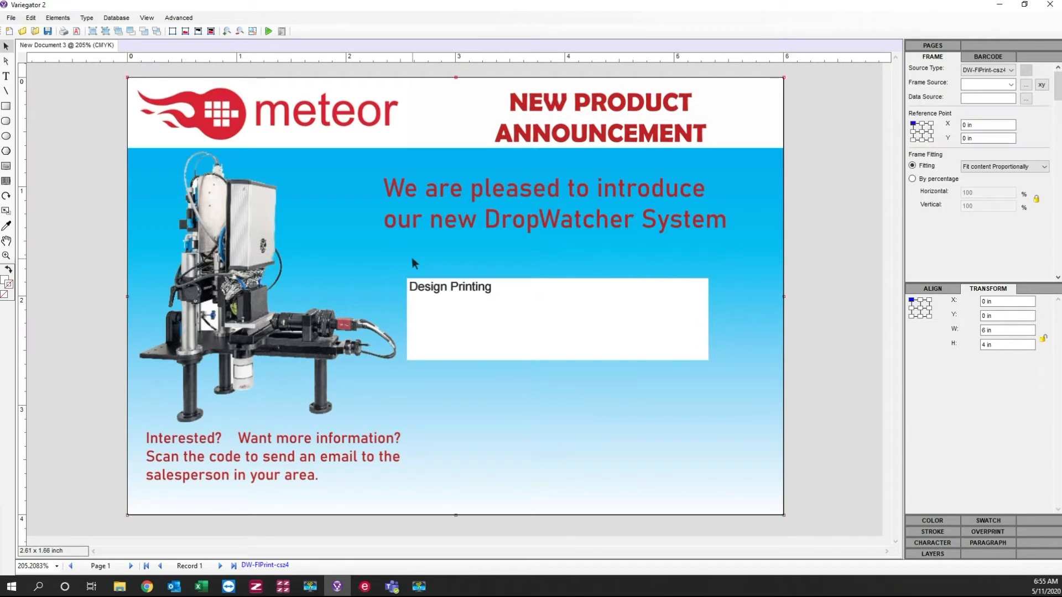
drag(416, 272, 450, 302)
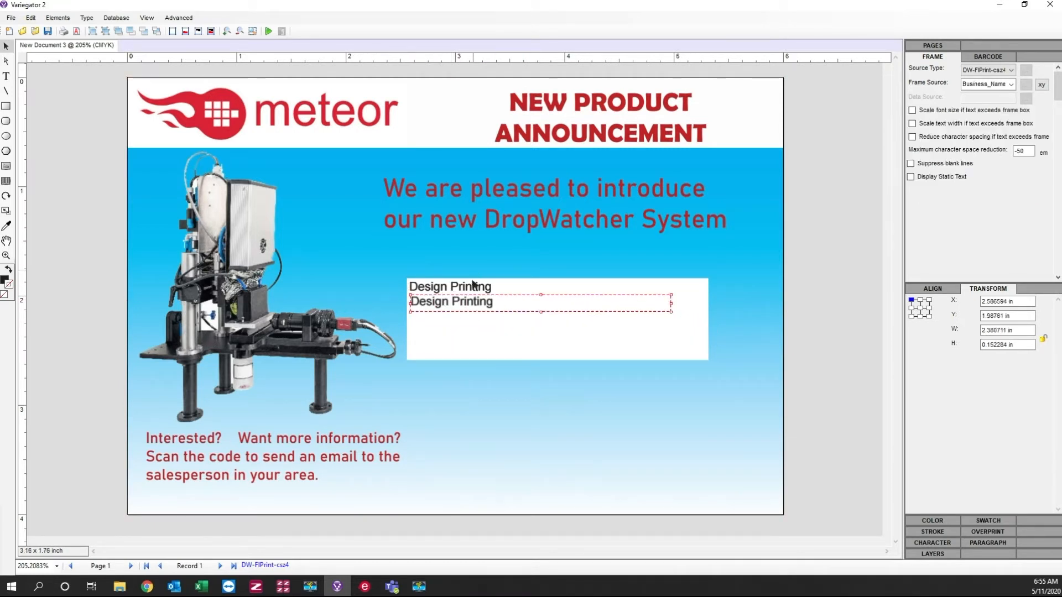
click(364, 261)
key(ctrl+v)
drag(529, 338, 487, 325)
Link the second text frame to the Address field and the third one to the CSZ field
click(495, 299)
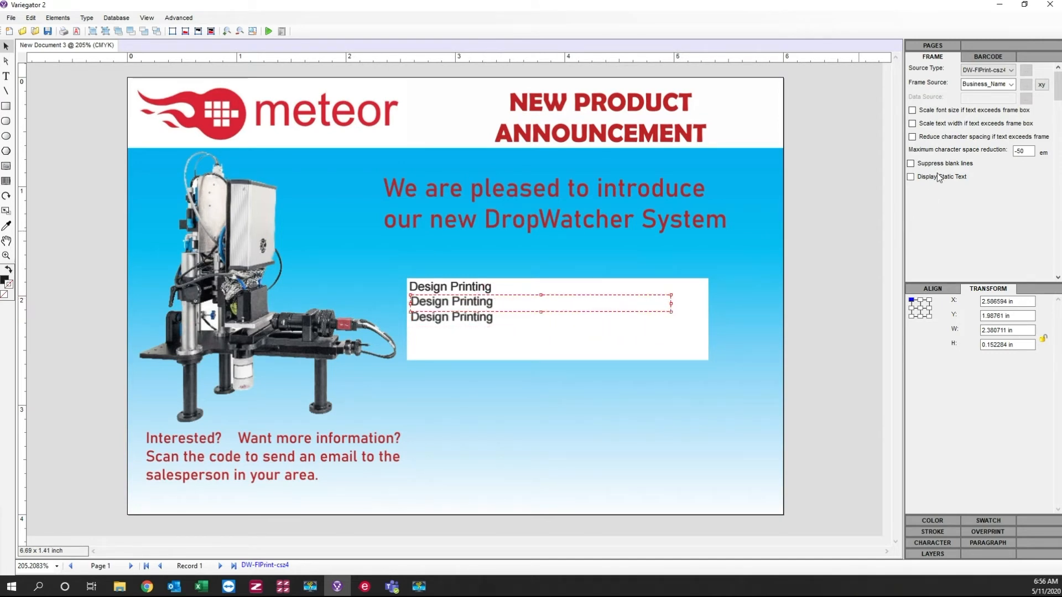
click(1010, 84)
click(974, 103)
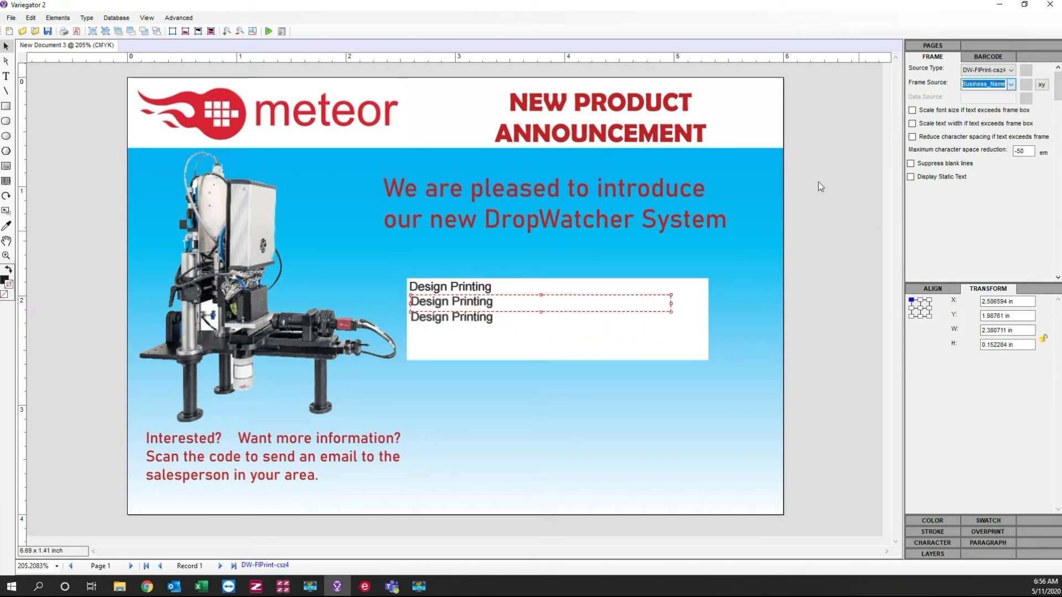
click(526, 319)
click(1010, 85)
click(988, 113)
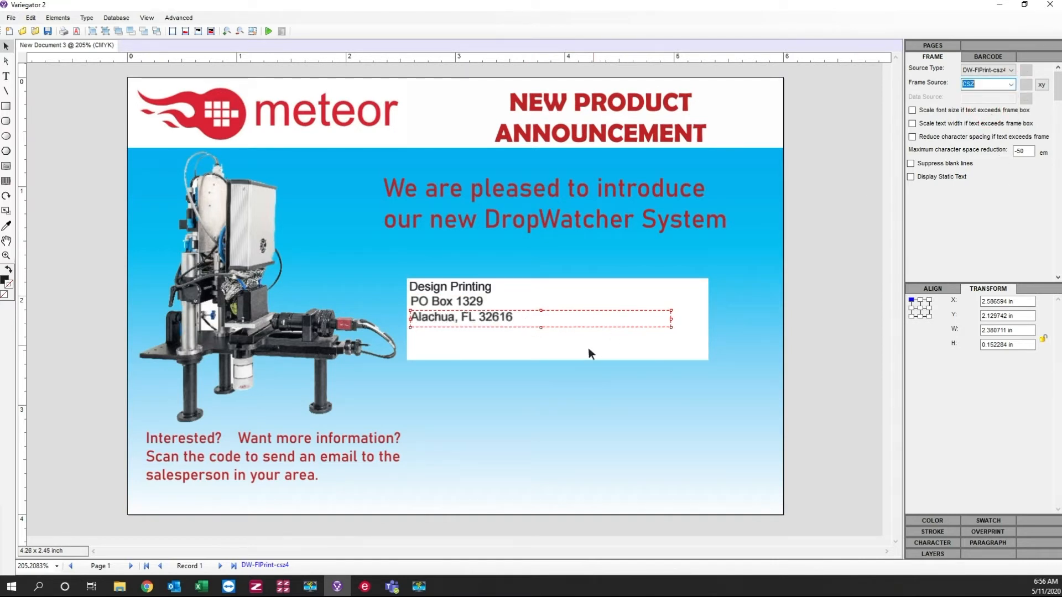
Align the left edges of the three address text frames and distribute them vertically by their centers
click(525, 288)
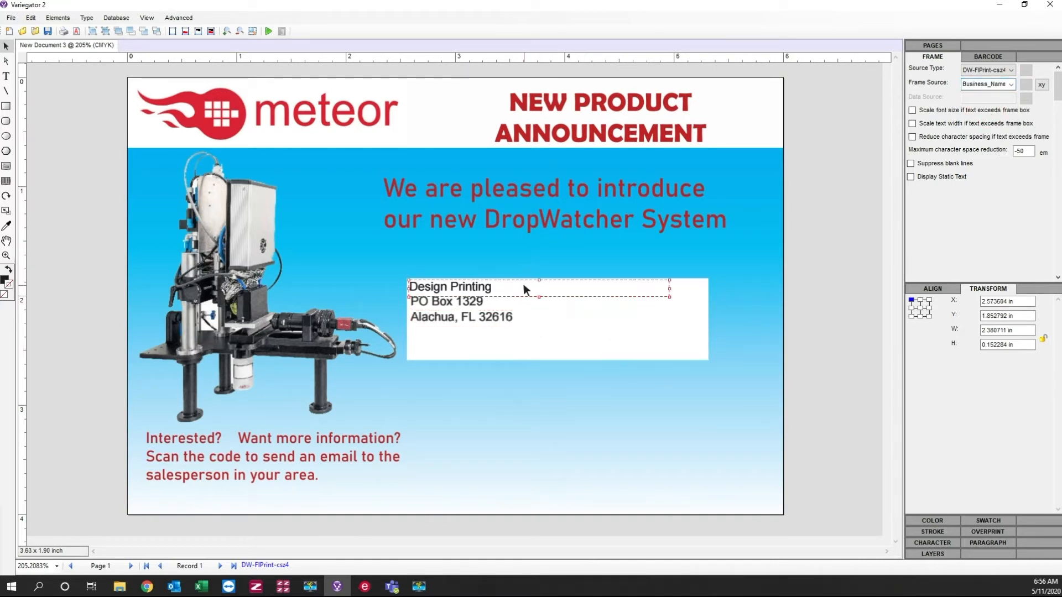
shift+click(492, 304)
shift+click(513, 318)
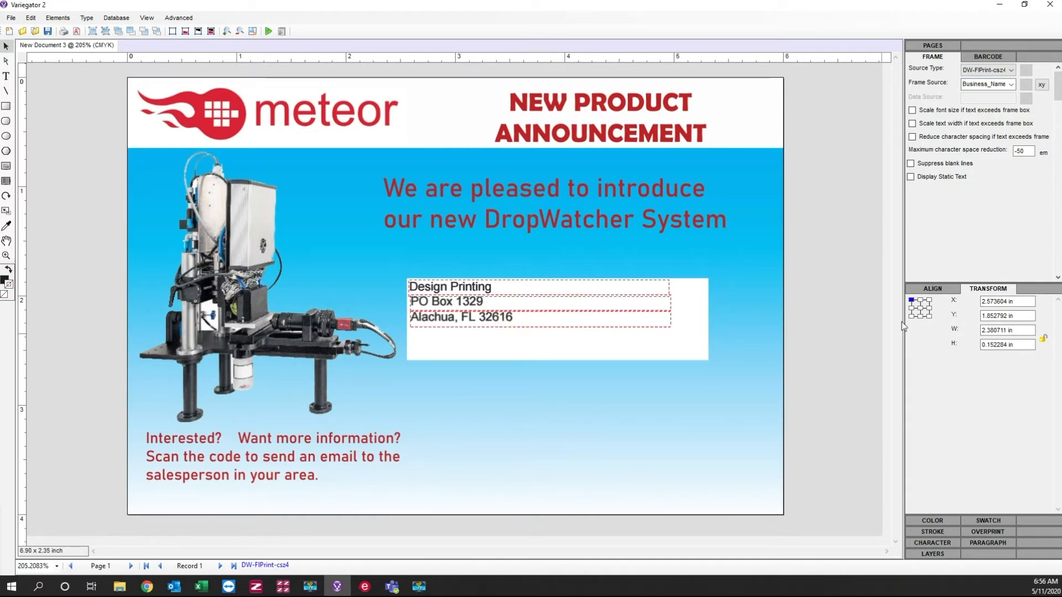
click(935, 288)
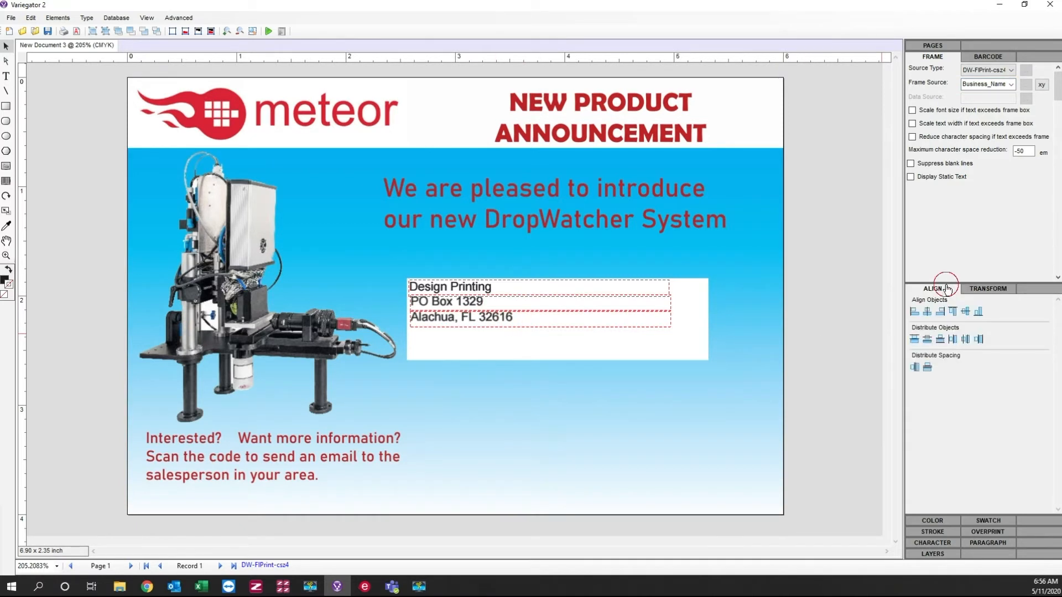
click(916, 312)
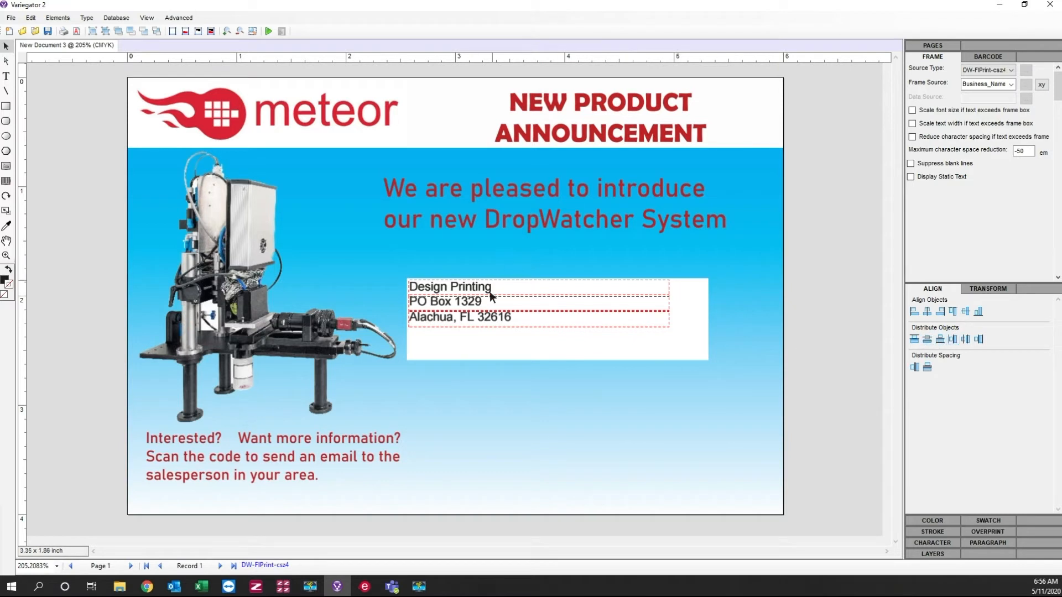
click(927, 340)
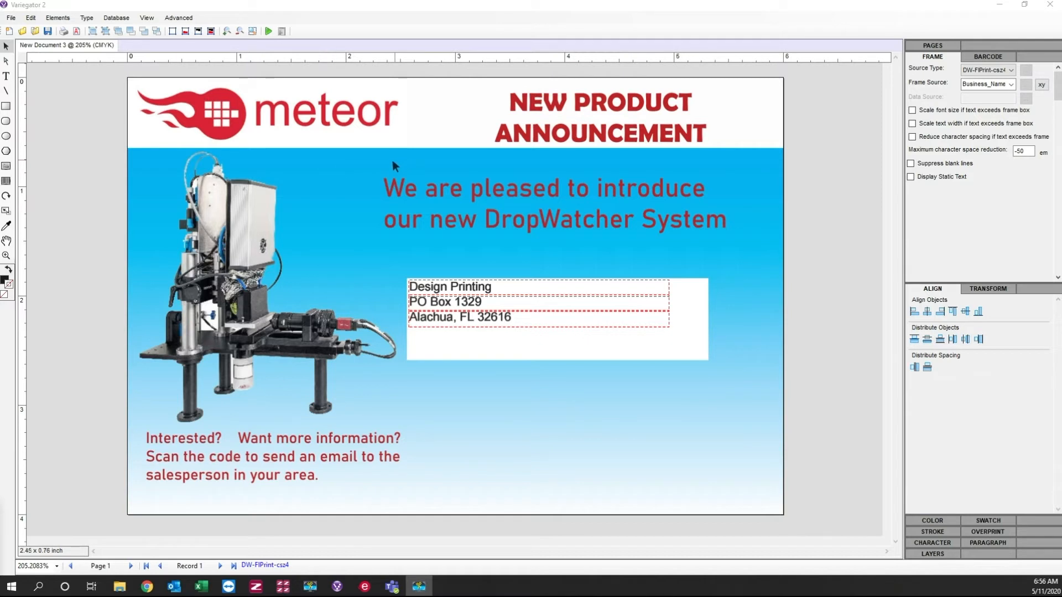
Draw a barcode frame beside the "Scan the code" text and set its barcode type to QR
click(6, 183)
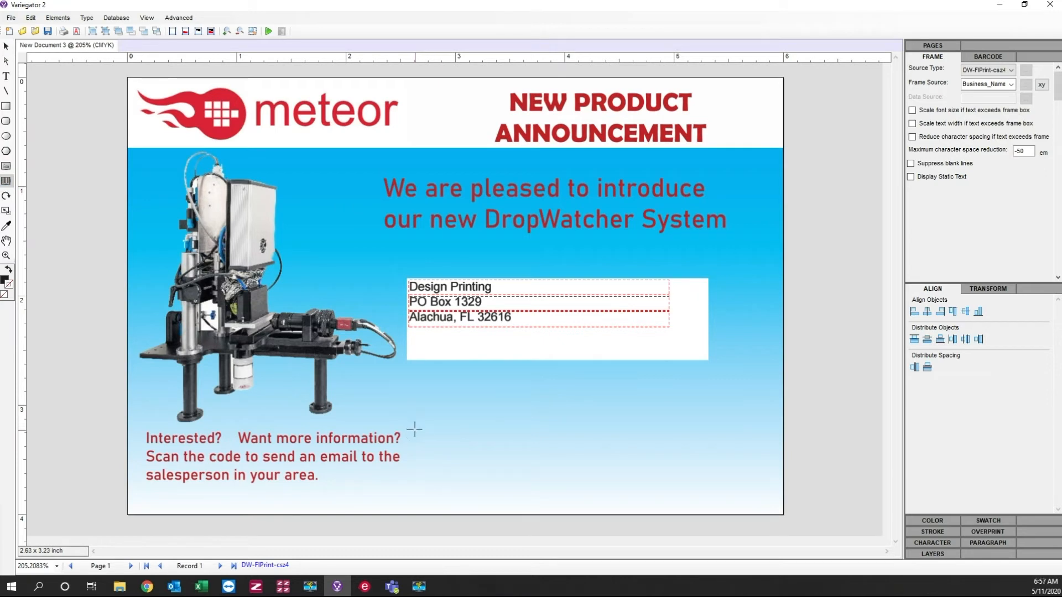
drag(415, 428, 492, 500)
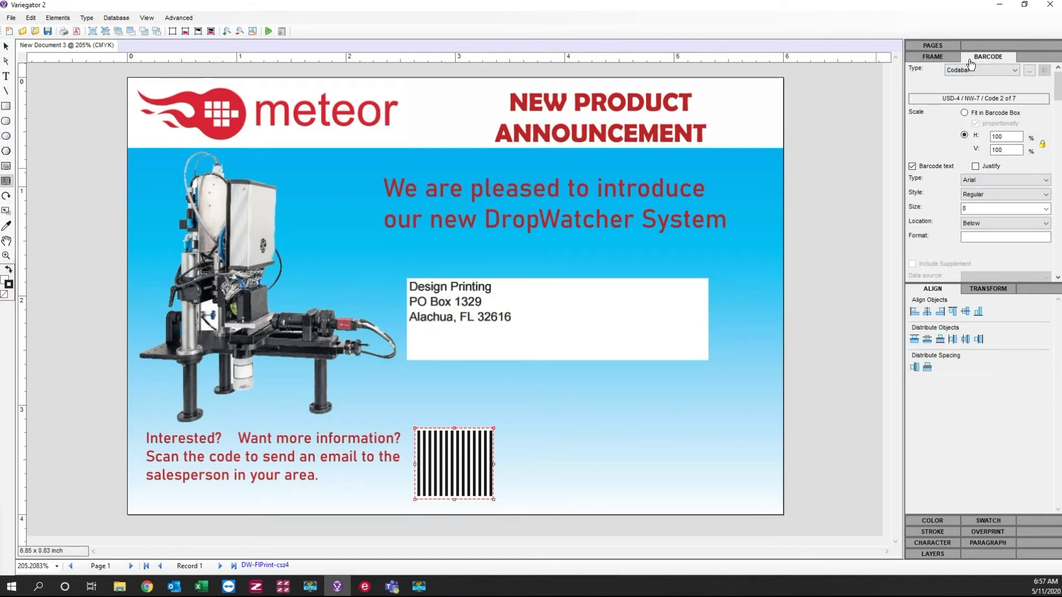
click(1015, 70)
scroll(971, 249, down, 10)
click(962, 306)
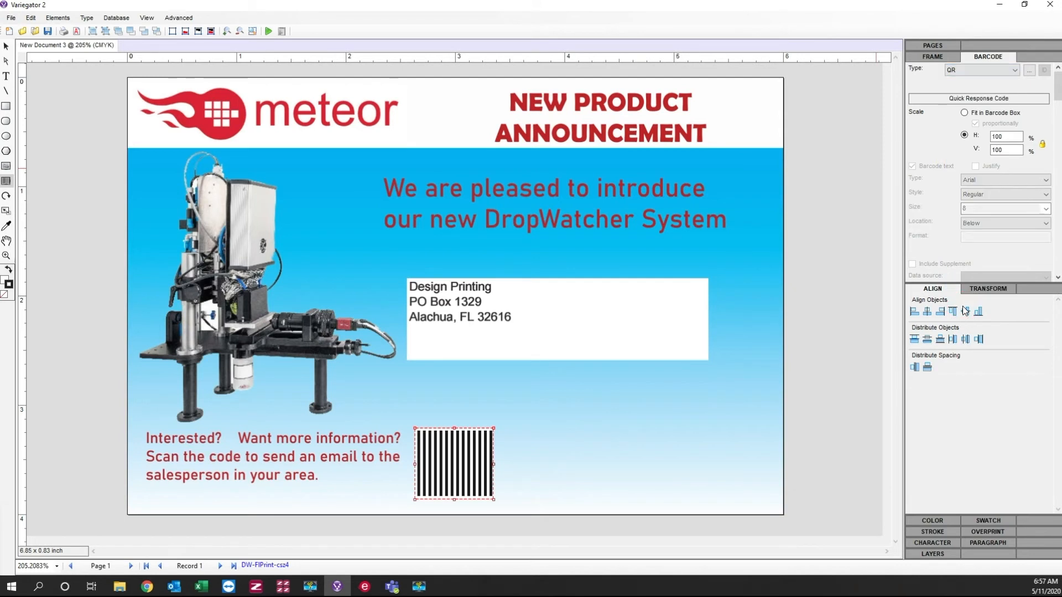
Link the QR code to the Email field and make it fit proportionally in its barcode box
click(940, 57)
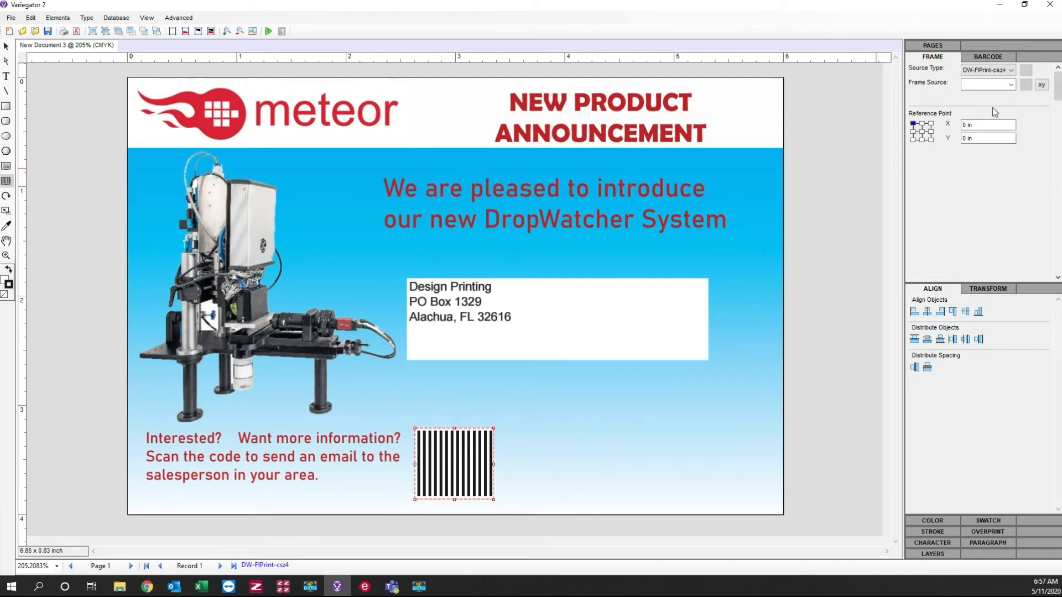
click(1012, 84)
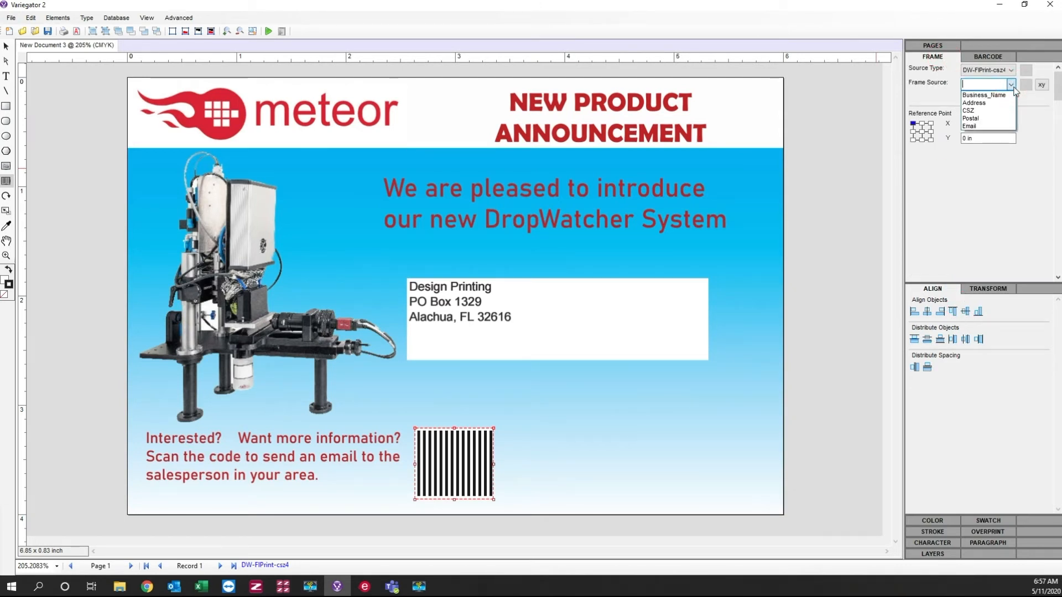
click(985, 127)
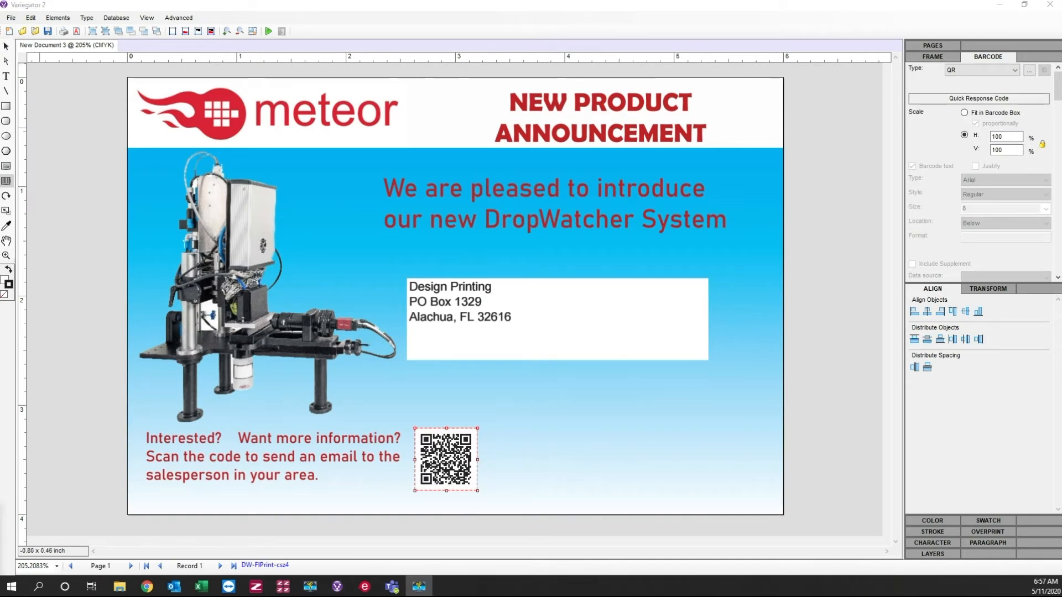
click(976, 114)
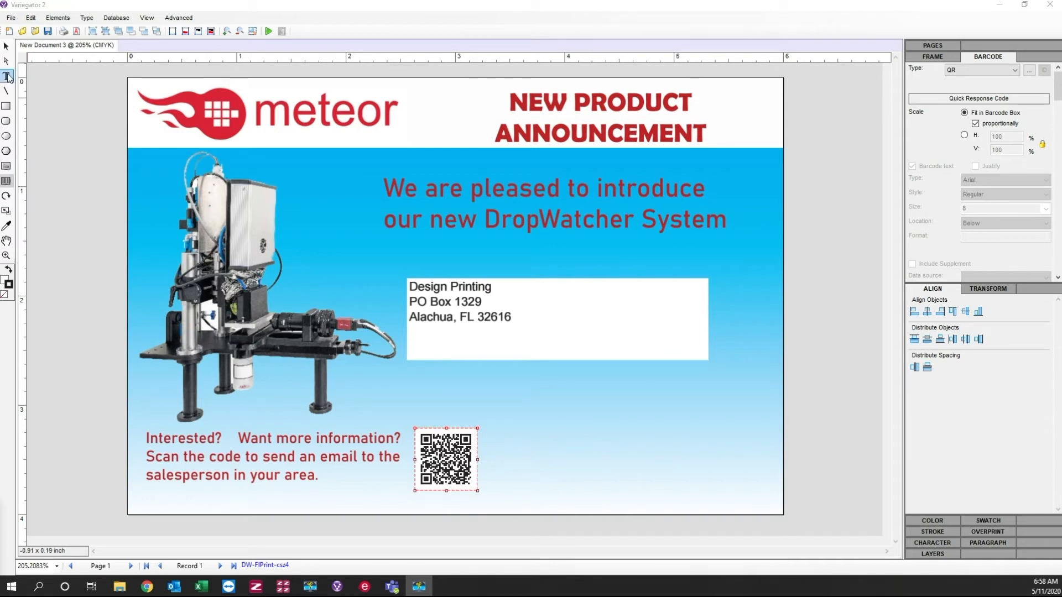
Add a small text frame in the mailer's lower-right corner containing the date 05-11-2020
click(6, 75)
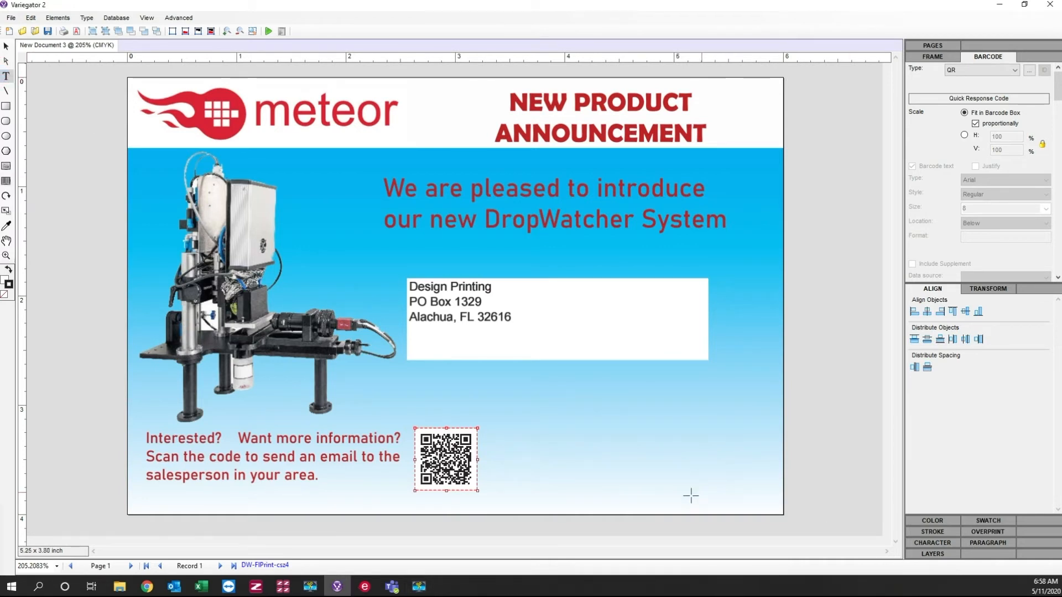
drag(691, 498, 775, 509)
text(M)
key(BackSpace)
key(BackSpace)
text(05-11-2020)
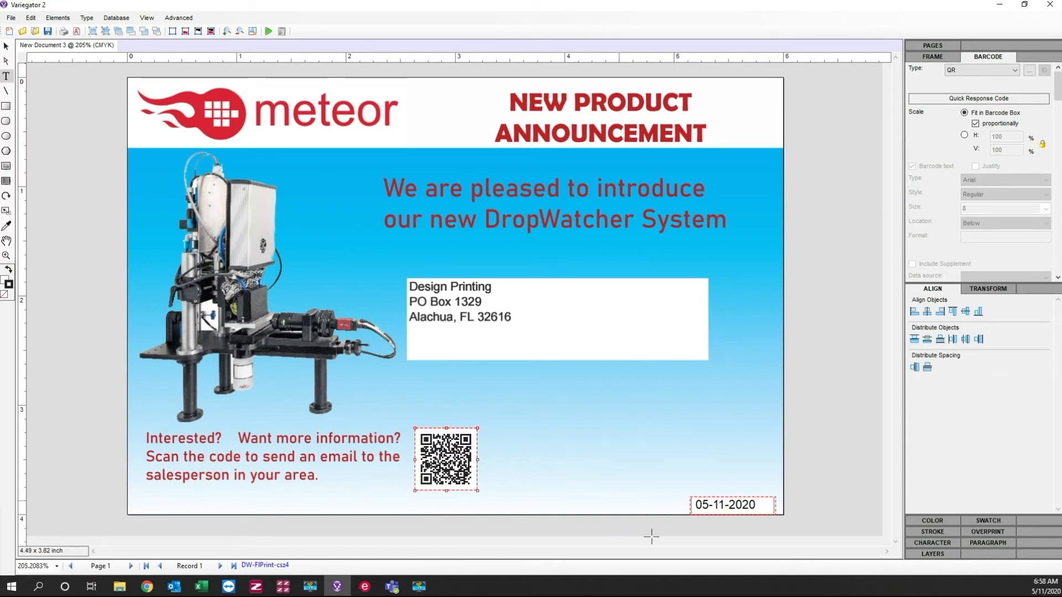
Set the font size of the date text in the mailer's lower-right corner to 5 pt
drag(757, 506, 688, 503)
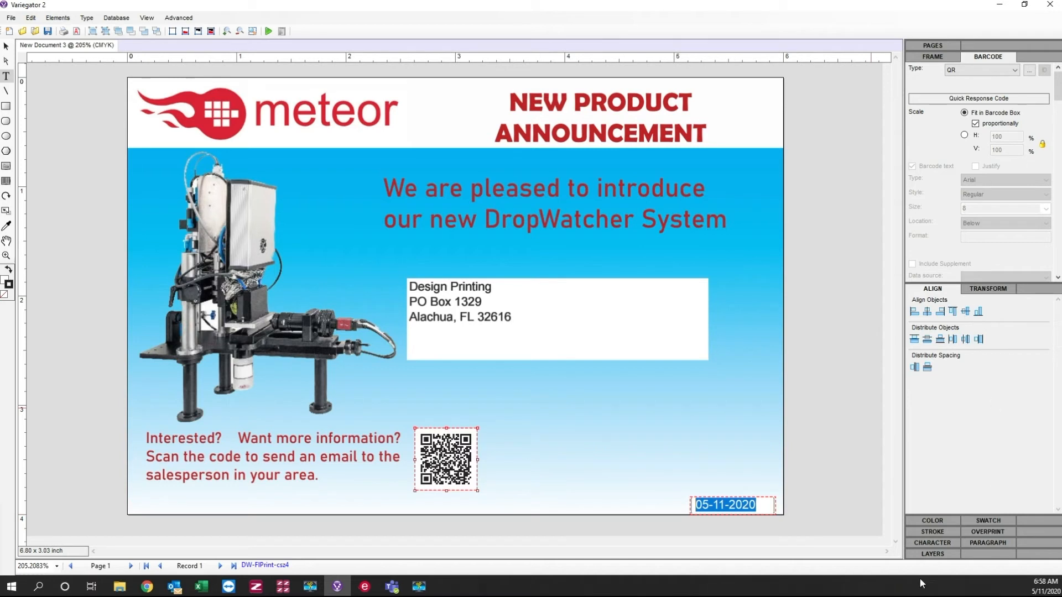
click(944, 543)
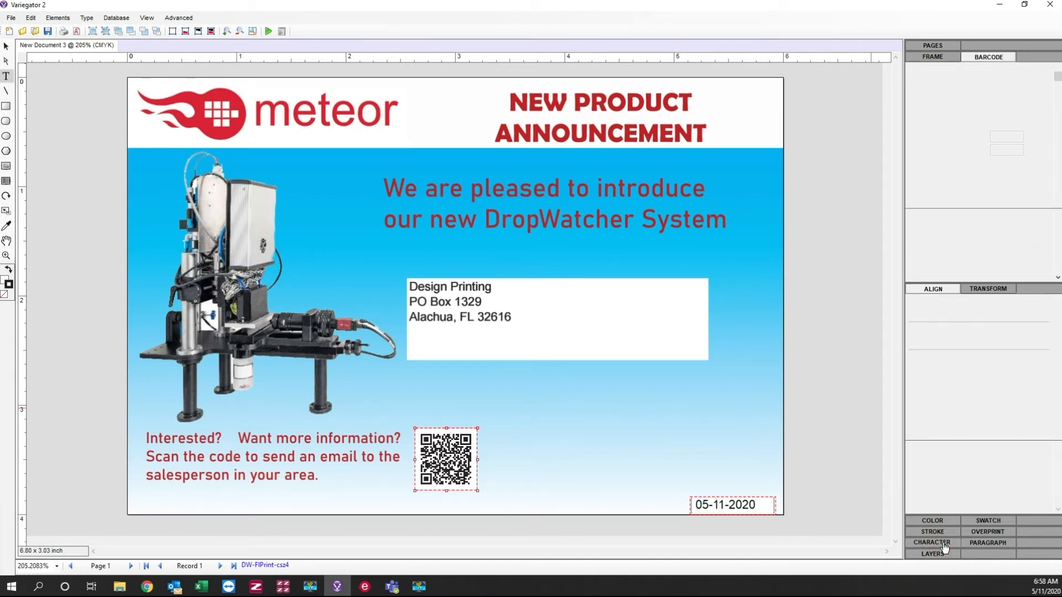
double_click(934, 443)
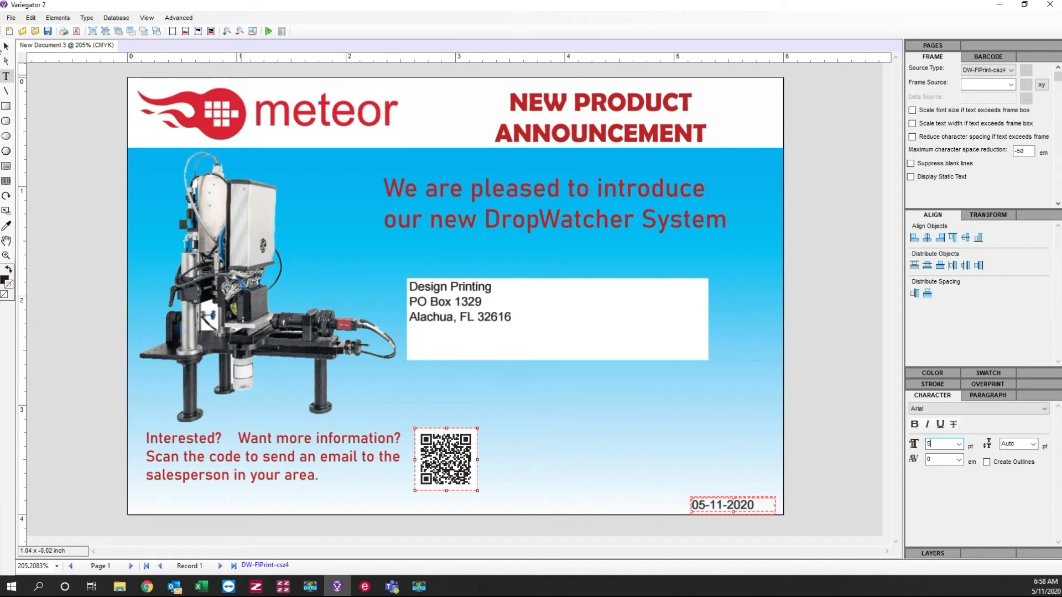
click(6, 45)
click(730, 504)
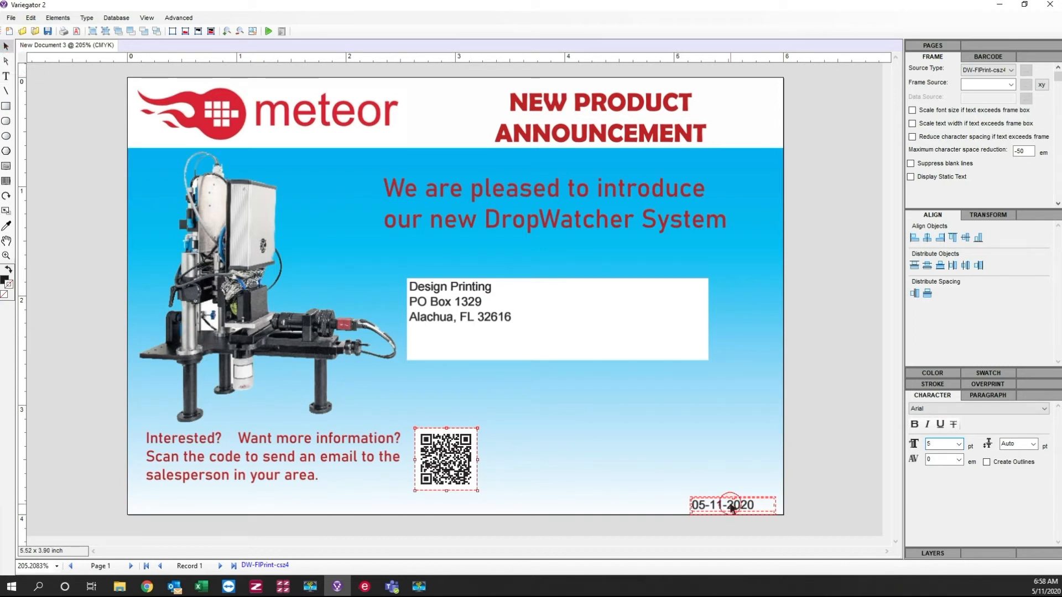